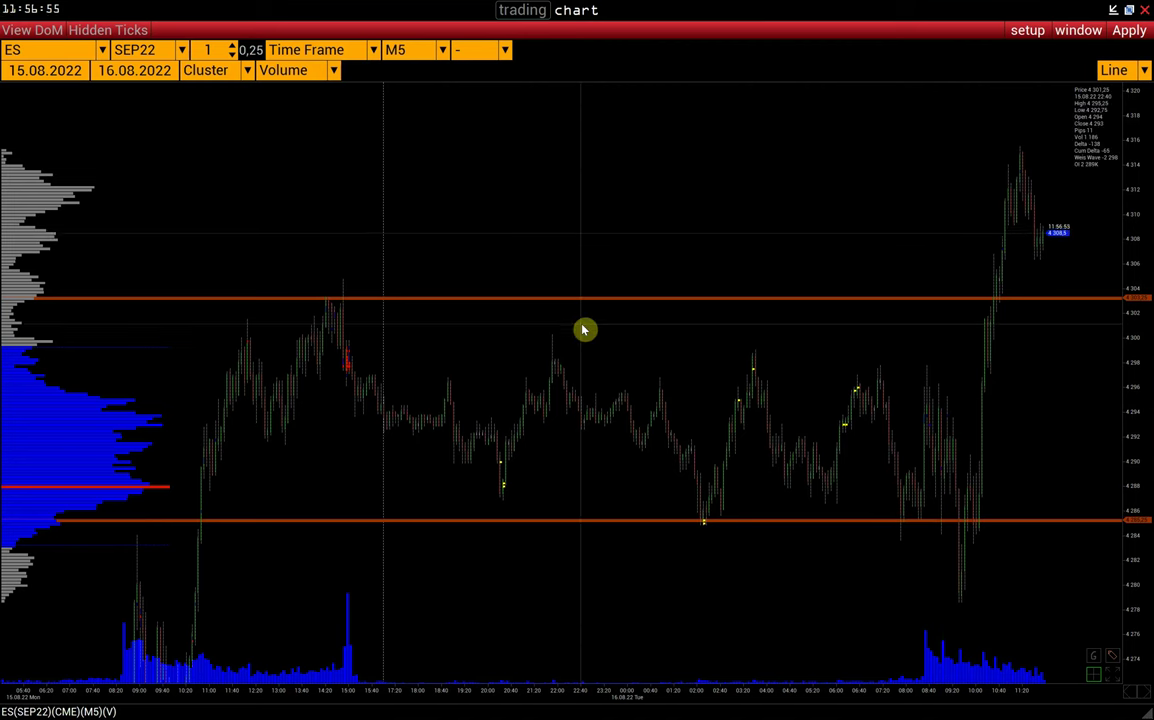
- Open Position Control from Market Watch in Accounts view, widened to show Fee and Begin Amount
key(alt+Tab)
click(38, 30)
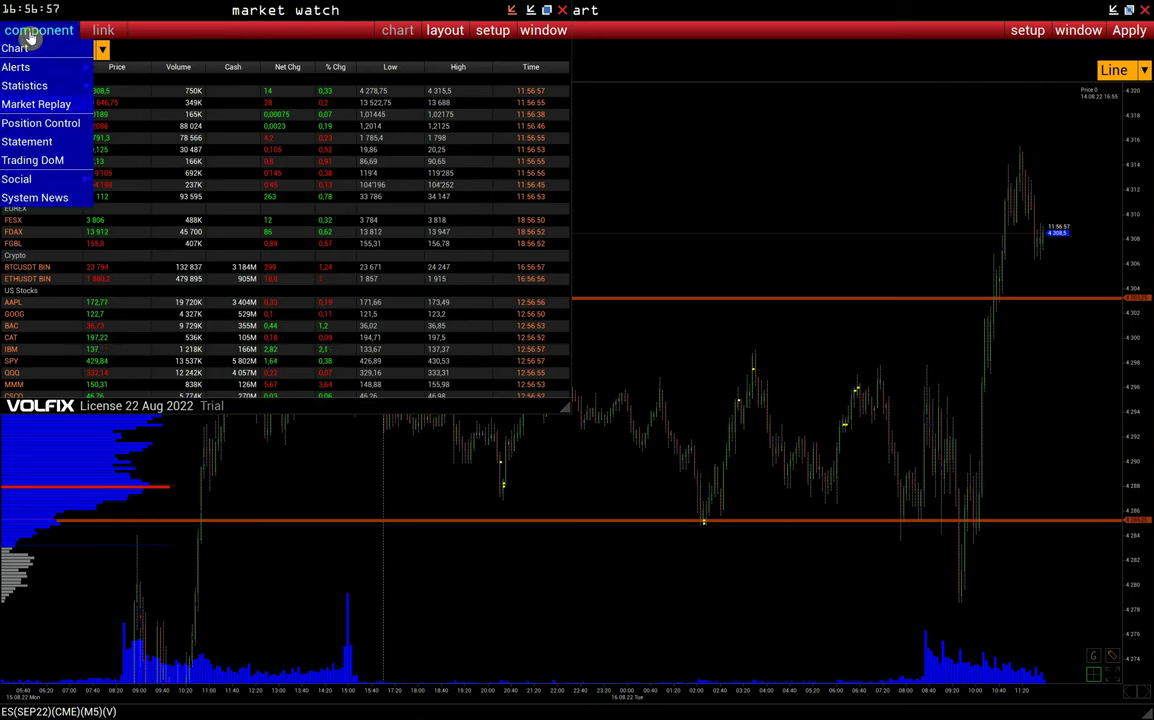
click(44, 123)
drag(456, 158, 188, 131)
click(160, 131)
click(134, 186)
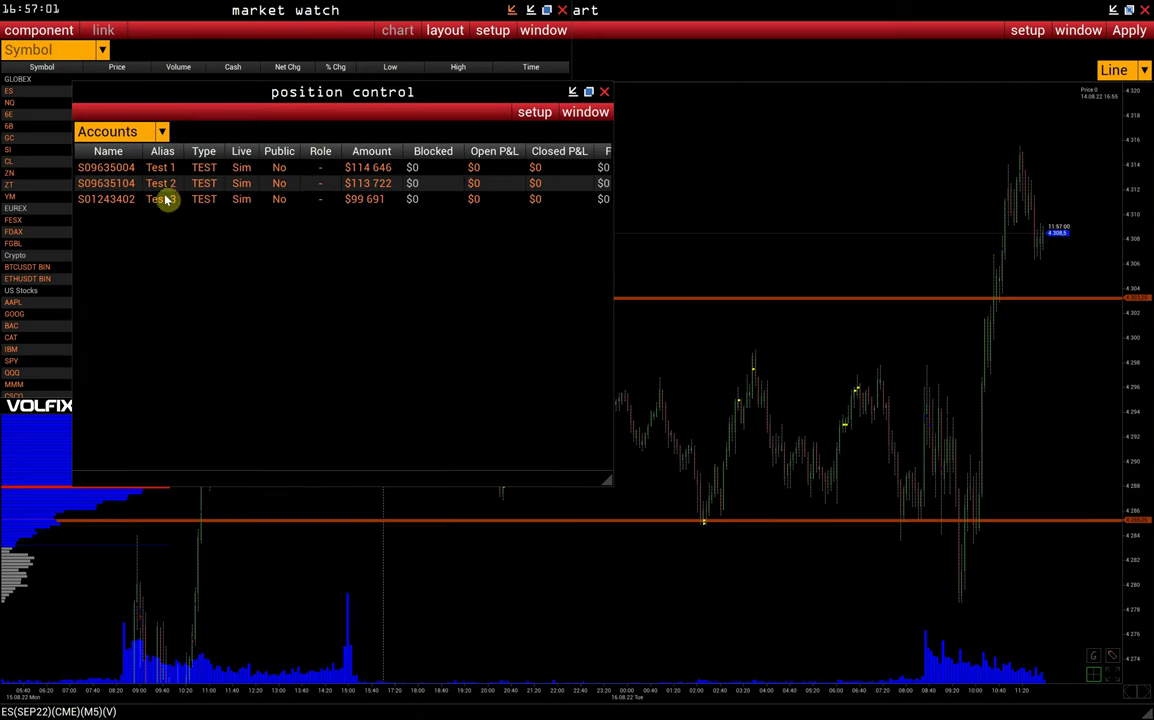
drag(615, 496, 900, 504)
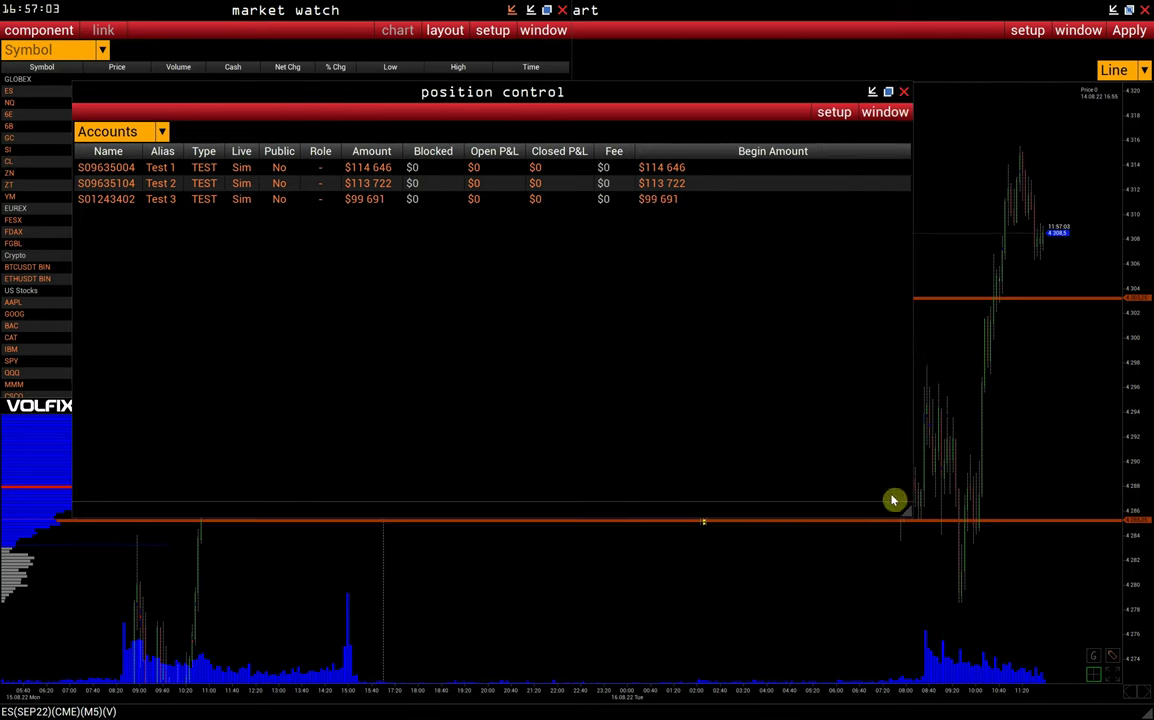
- In Test 1's Edit Account dialog, set the Role to Master
double_click(371, 170)
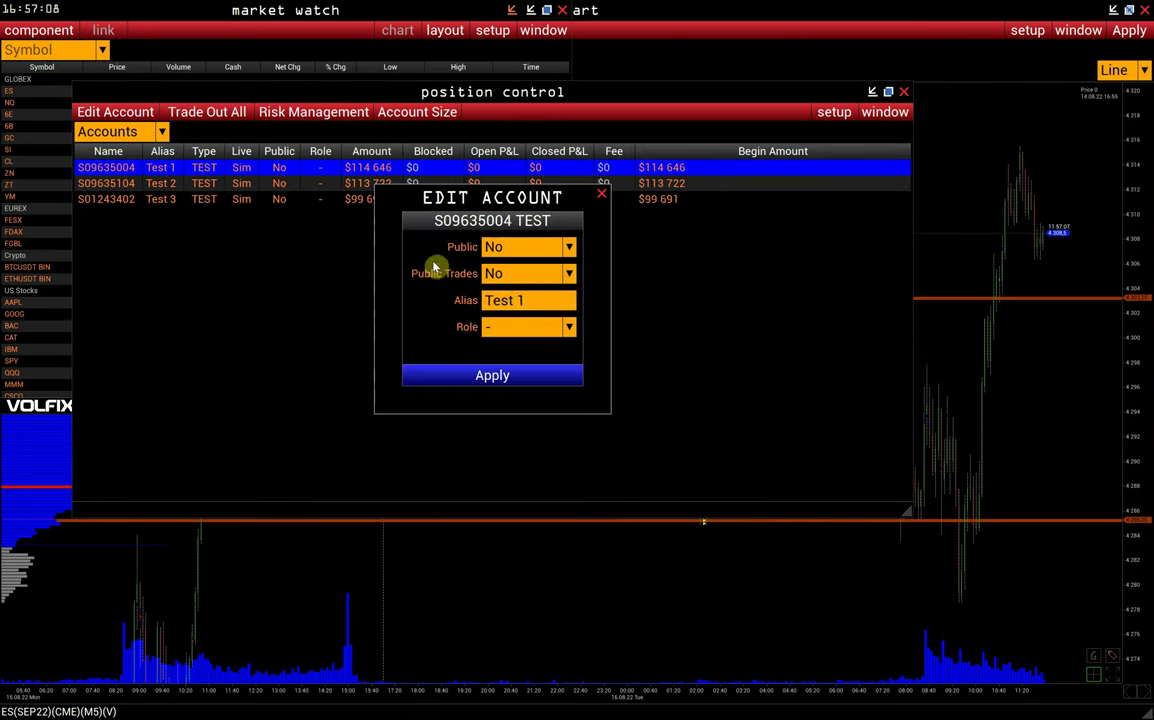
drag(488, 199, 475, 221)
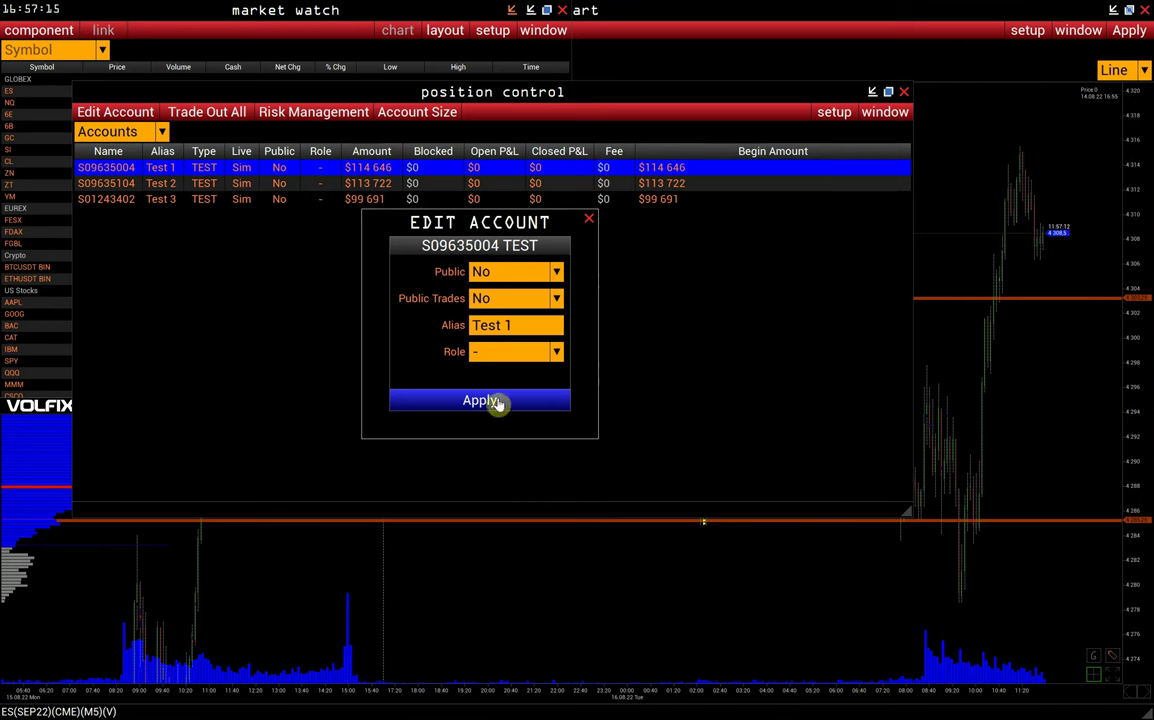
click(504, 357)
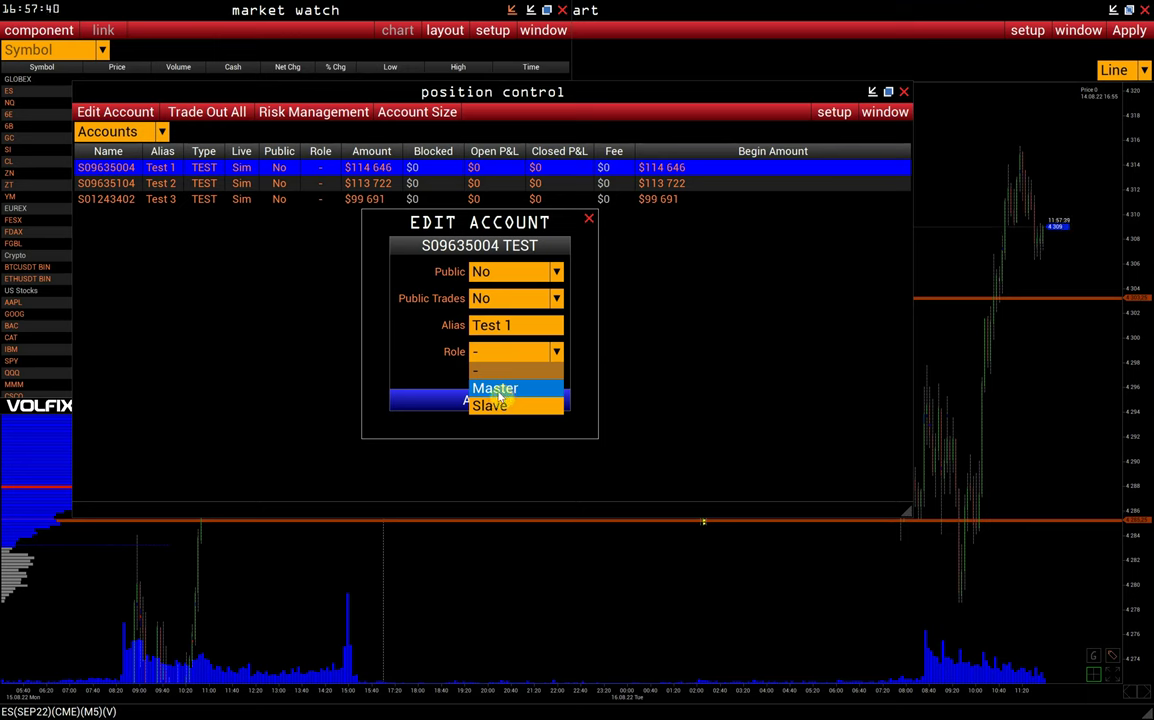
click(497, 392)
- Apply Master to Test 1, then set and apply Slave as Test 2's role
click(491, 408)
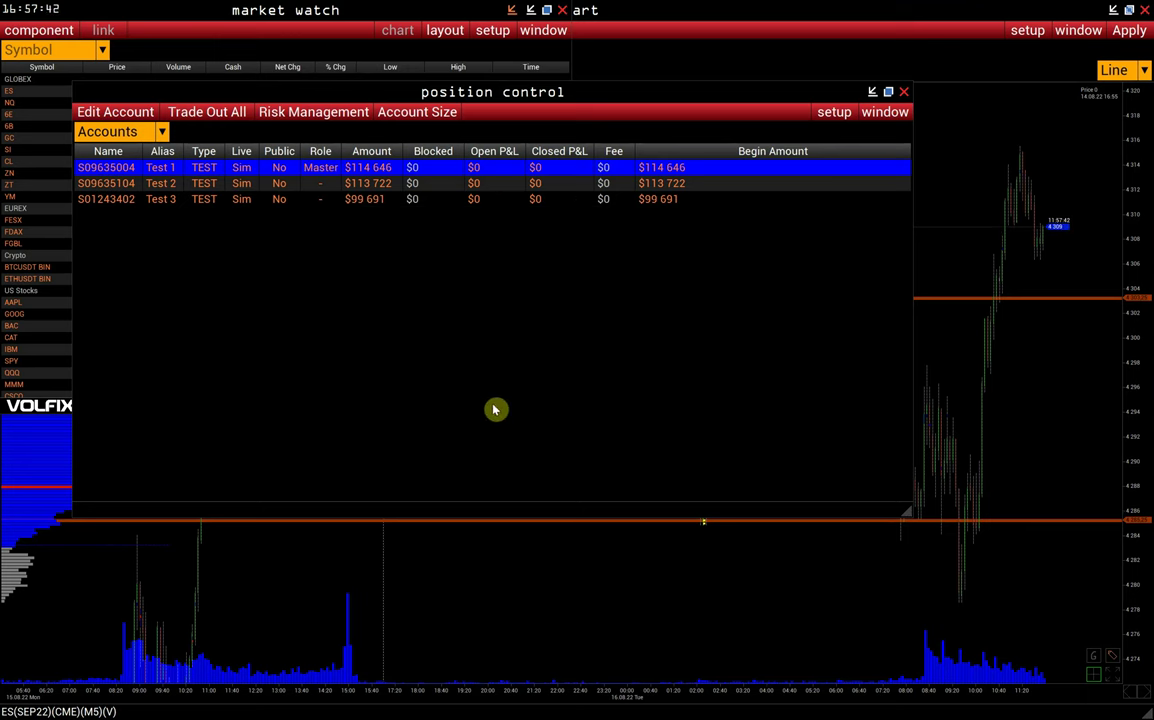
double_click(369, 186)
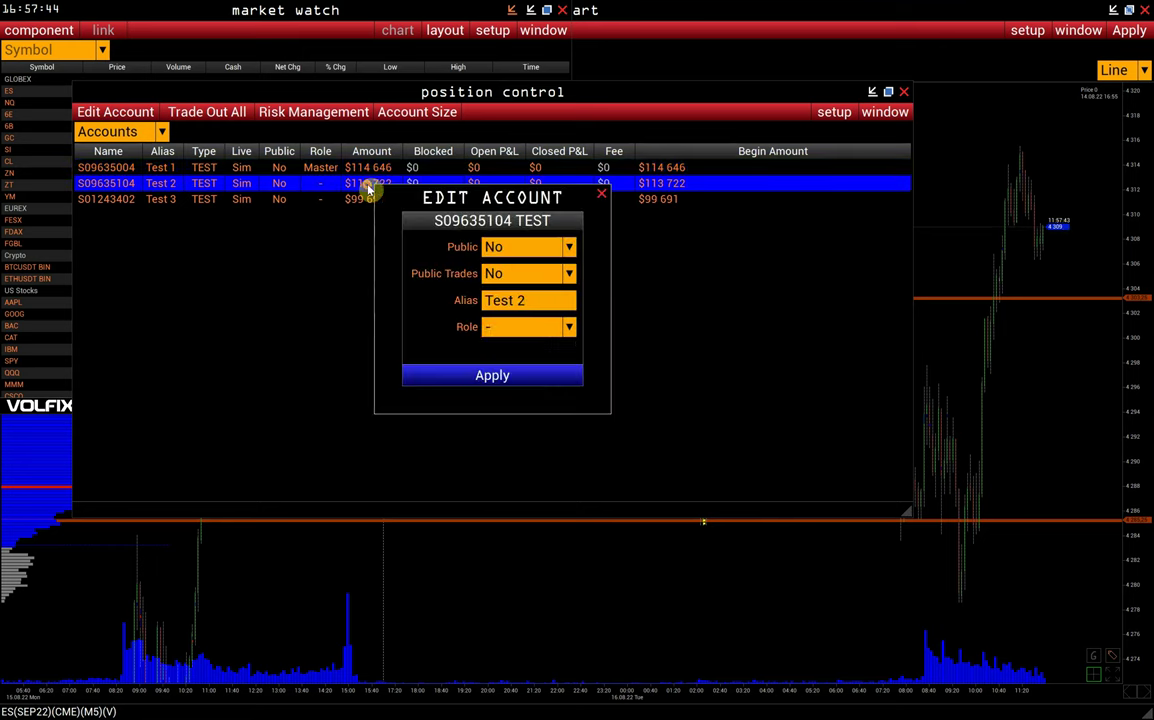
click(496, 330)
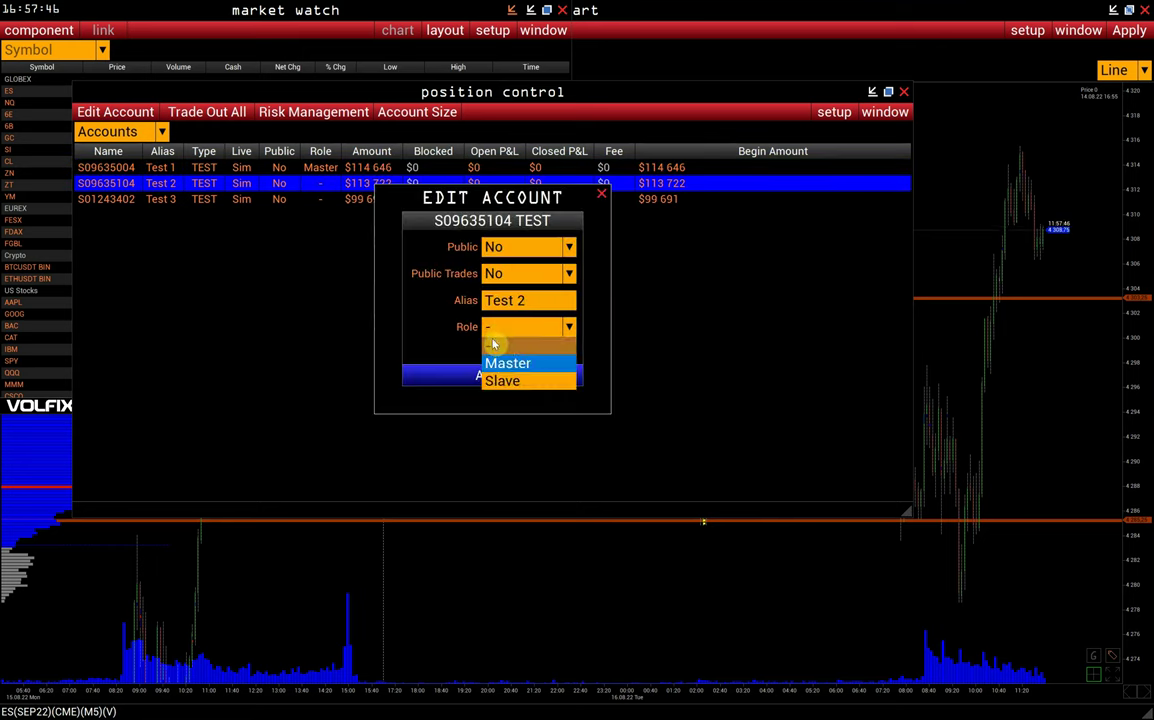
click(507, 379)
click(503, 383)
- Set and apply Slave as Test 3's role, then bring the ES trading chart forward
double_click(340, 198)
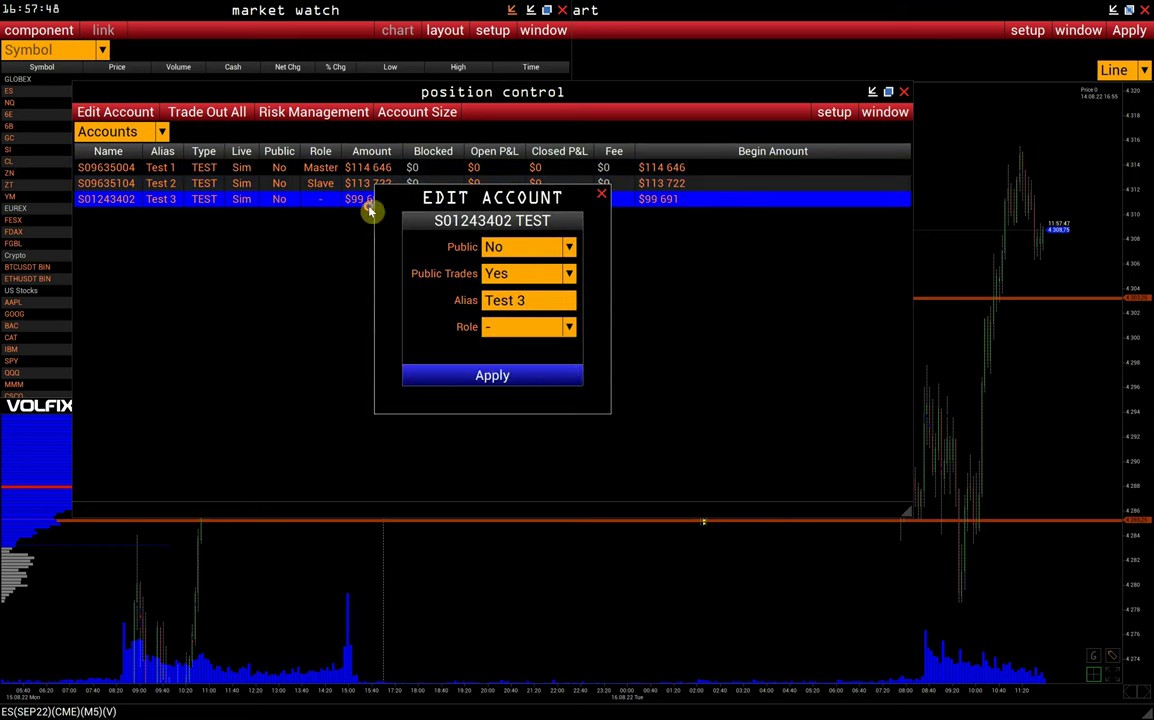
click(509, 332)
click(503, 380)
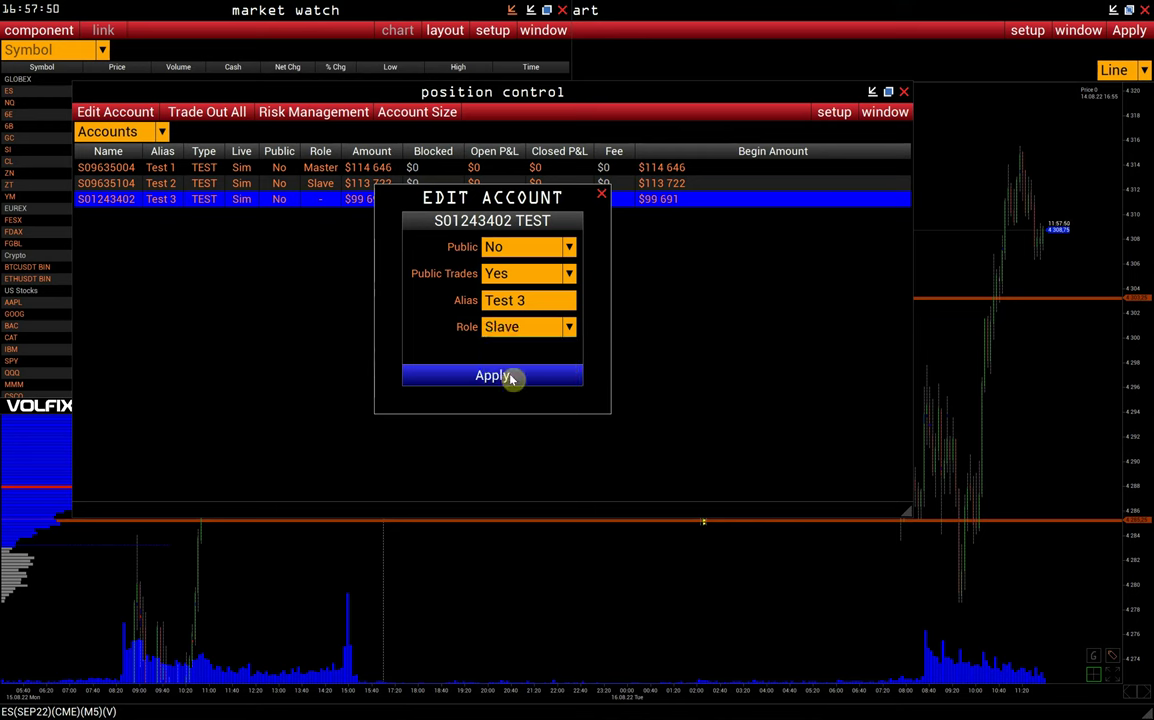
click(510, 377)
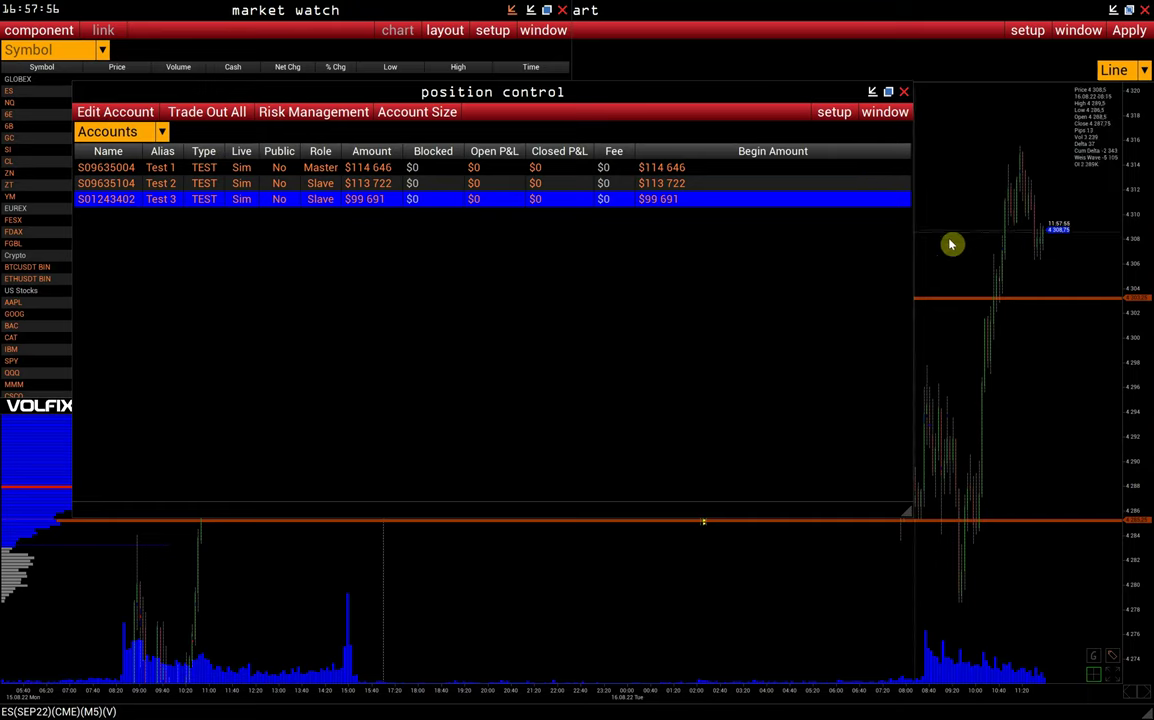
click(1008, 244)
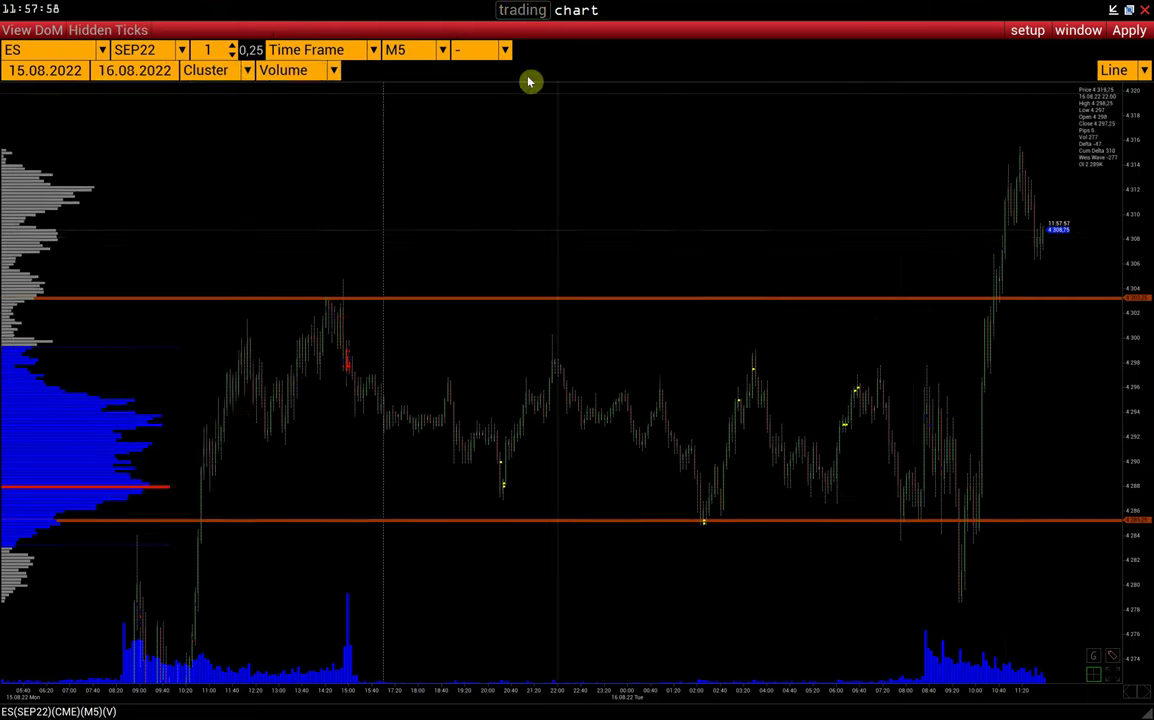
- Show the Test 1 trading panel on the ES chart and open its Slave Accounts settings
click(523, 11)
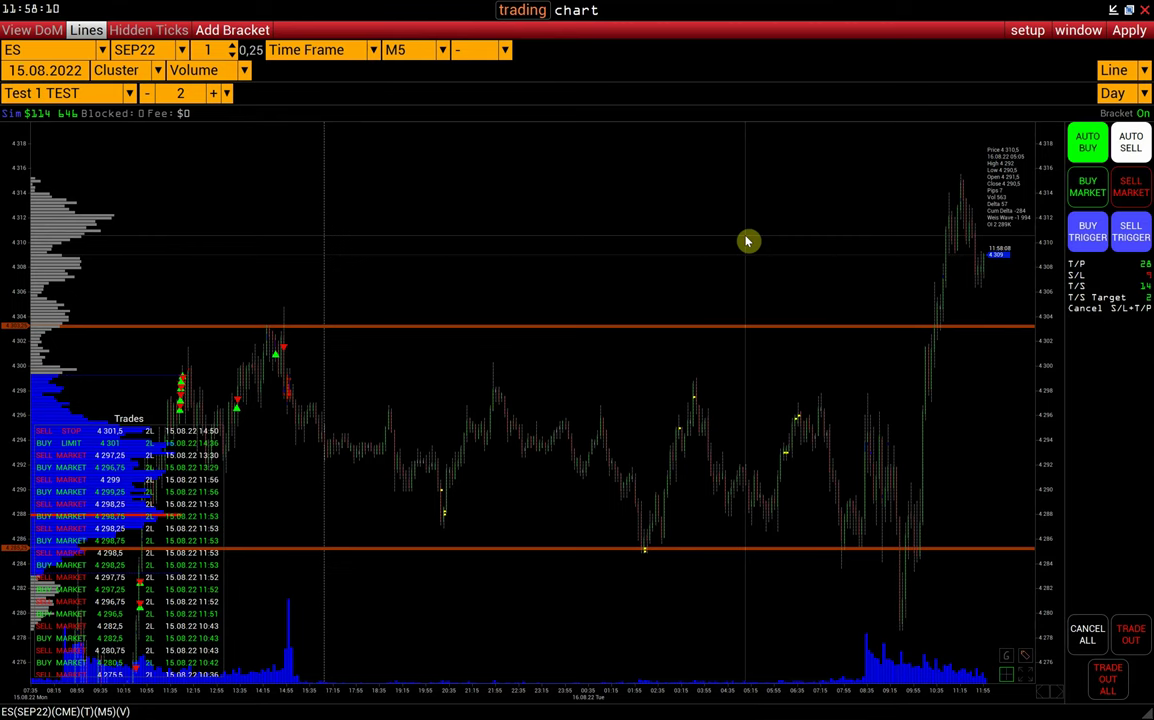
click(1028, 31)
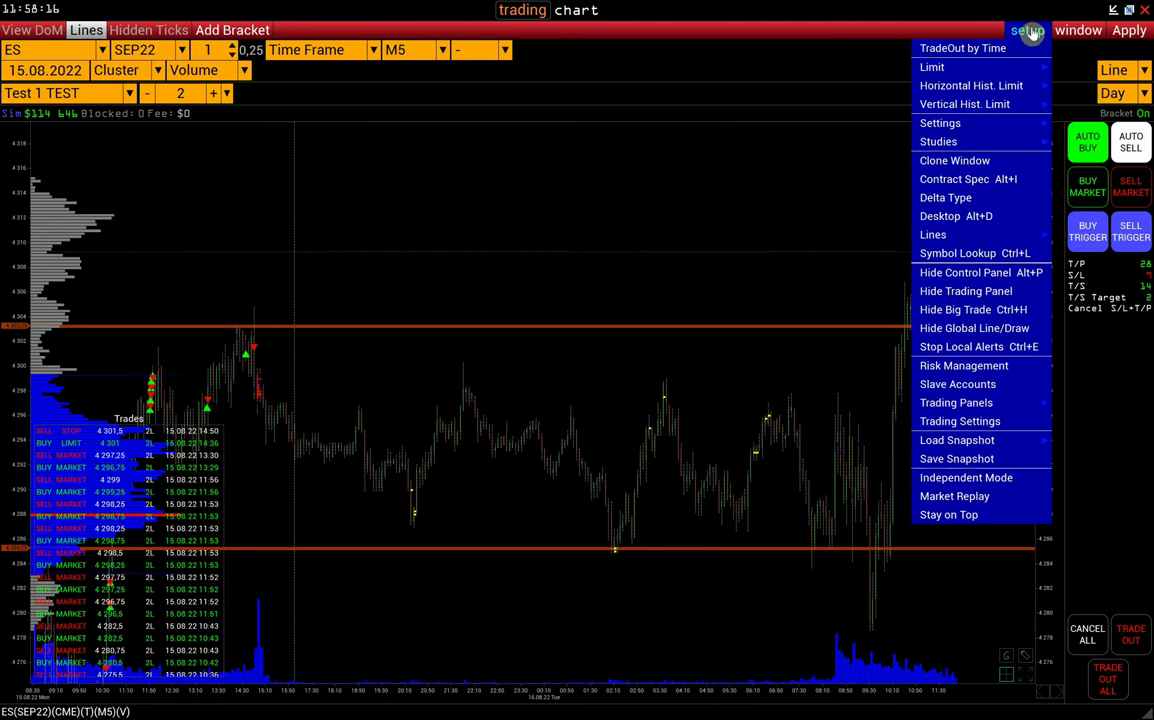
click(953, 393)
drag(527, 194, 503, 153)
- Add Test 2 as a slave account at size 1,5
click(497, 195)
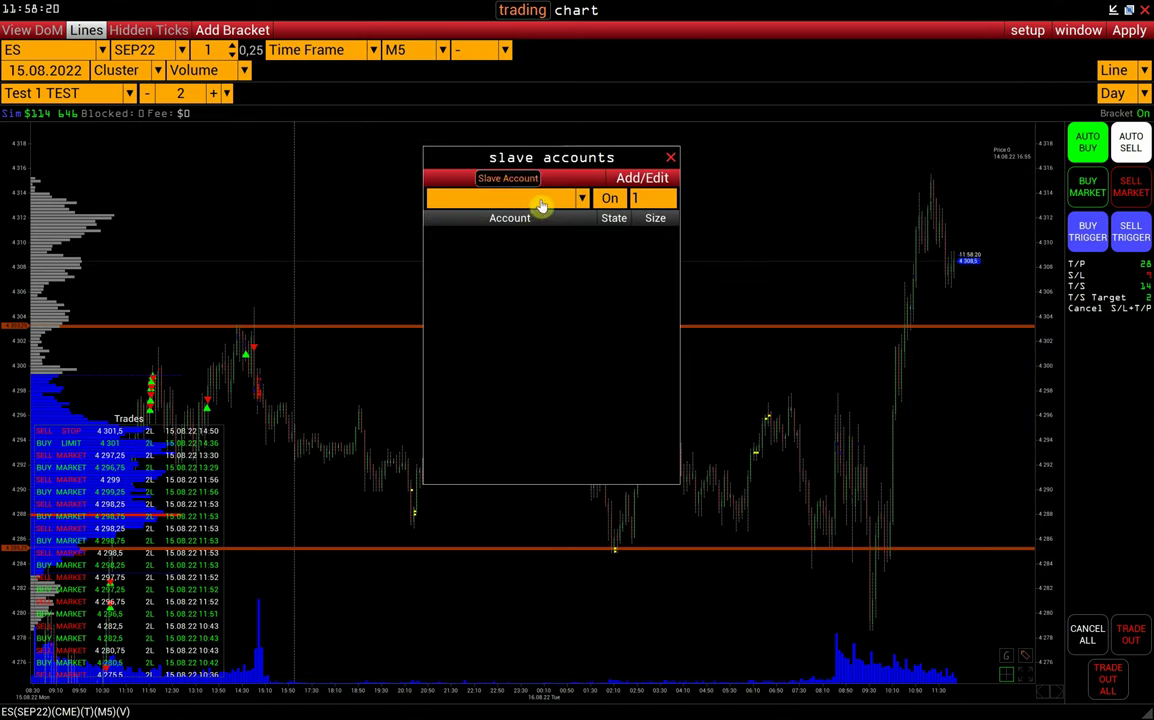
click(474, 218)
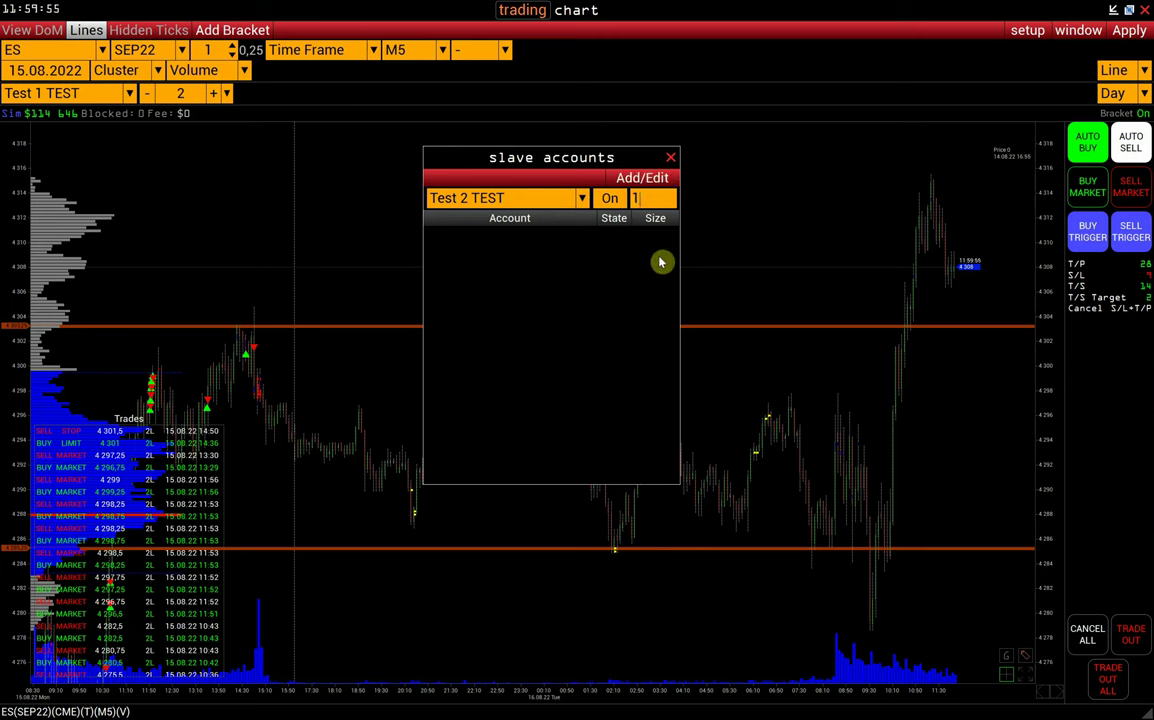
click(626, 185)
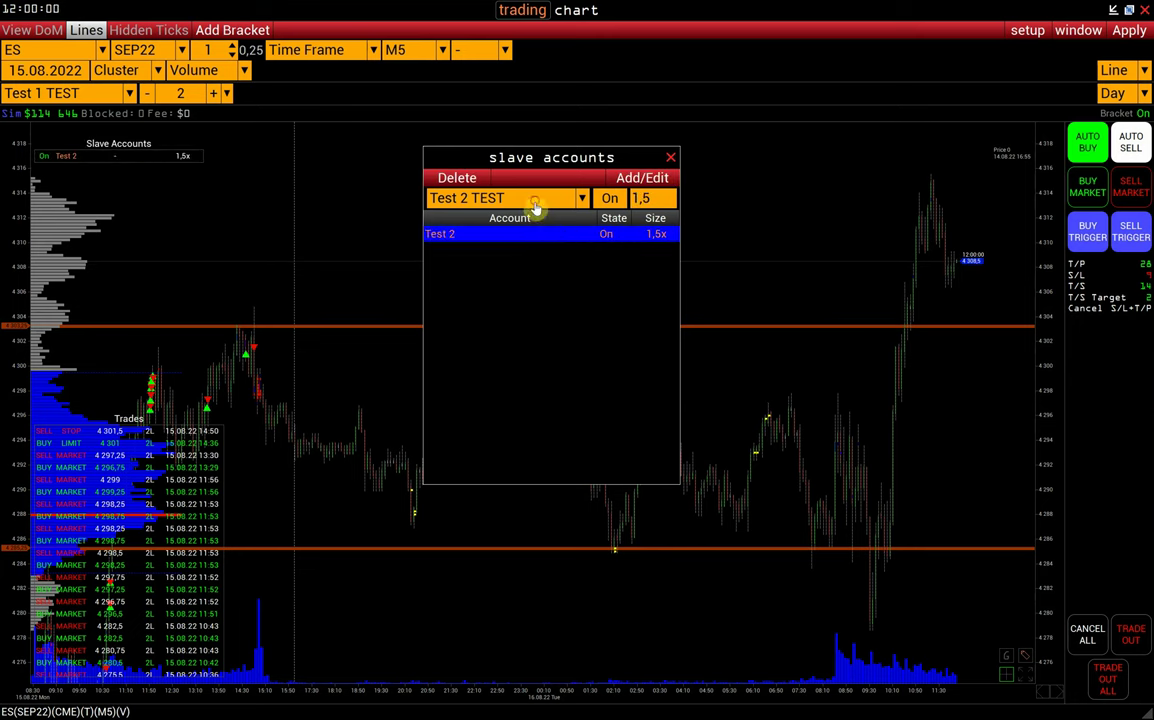
- Add Test 3 TEST as a slave at size 2 and close the slave setup
click(490, 196)
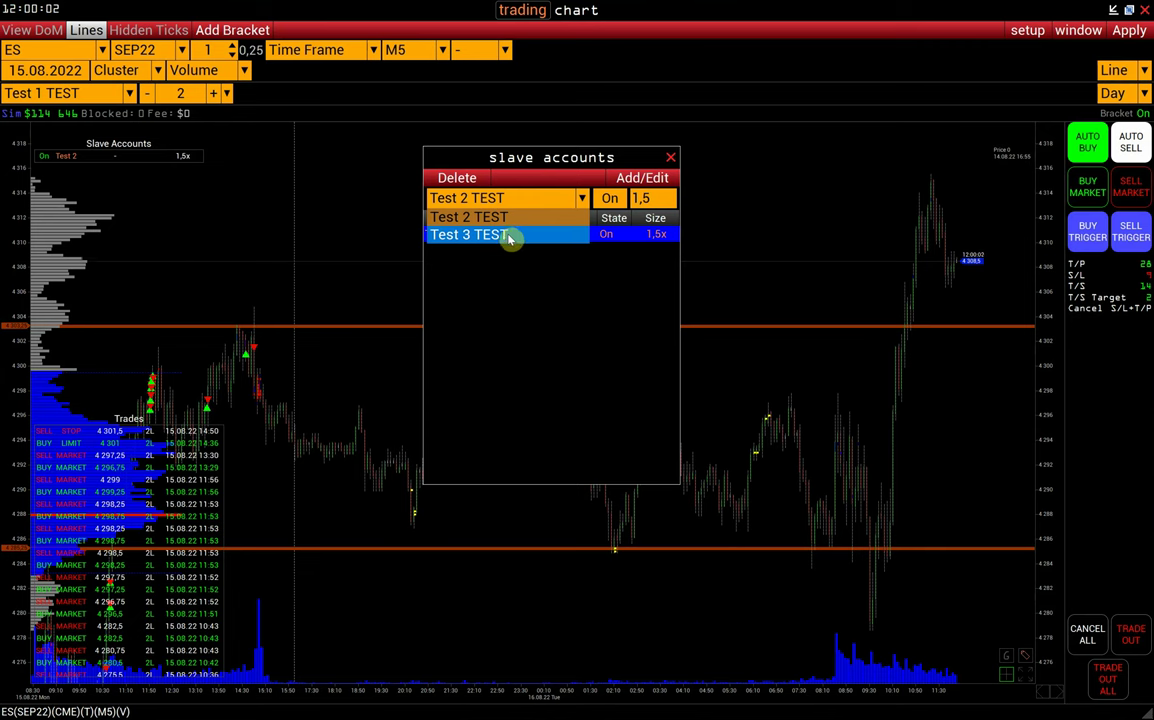
click(509, 236)
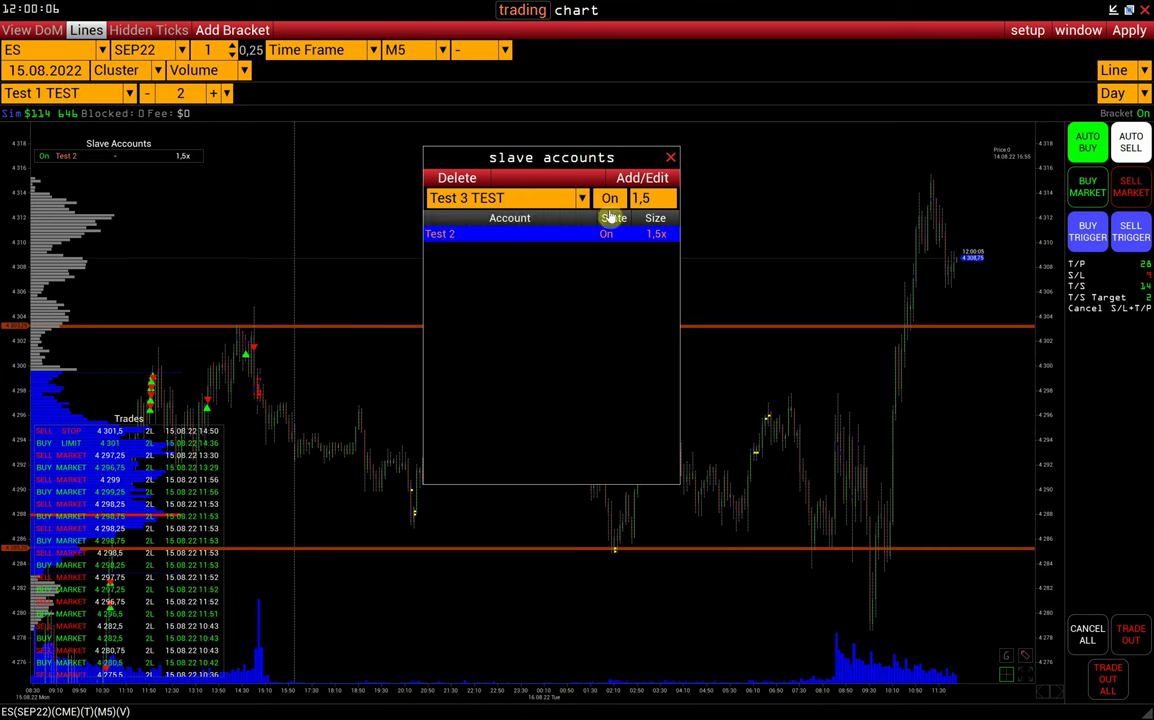
click(648, 198)
text(2)
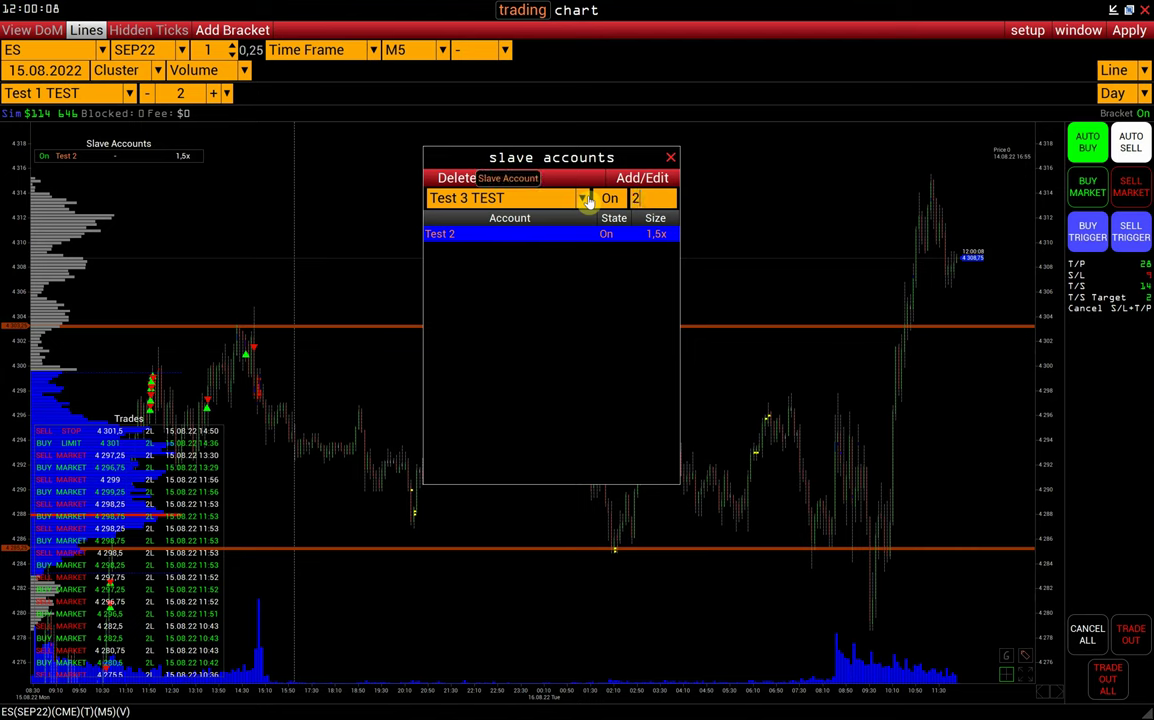
click(630, 180)
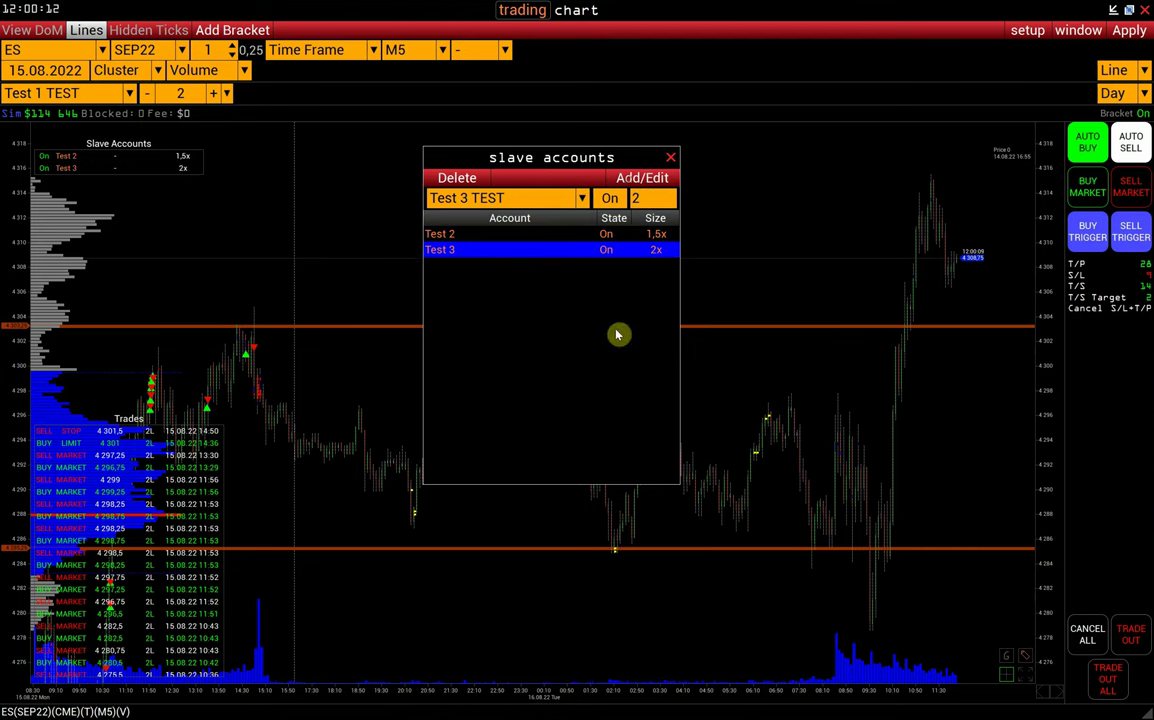
click(670, 158)
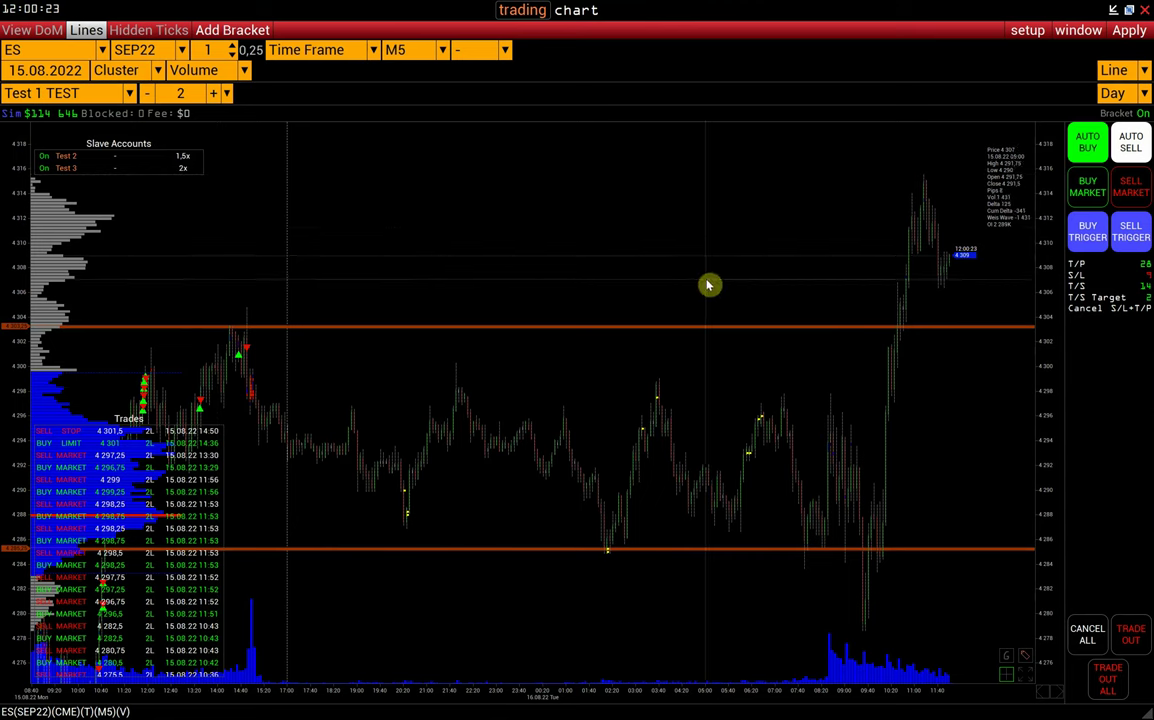
- Market-buy 2 ES lots on Test 1 TEST, then dismiss the stop-loss warning
click(1092, 194)
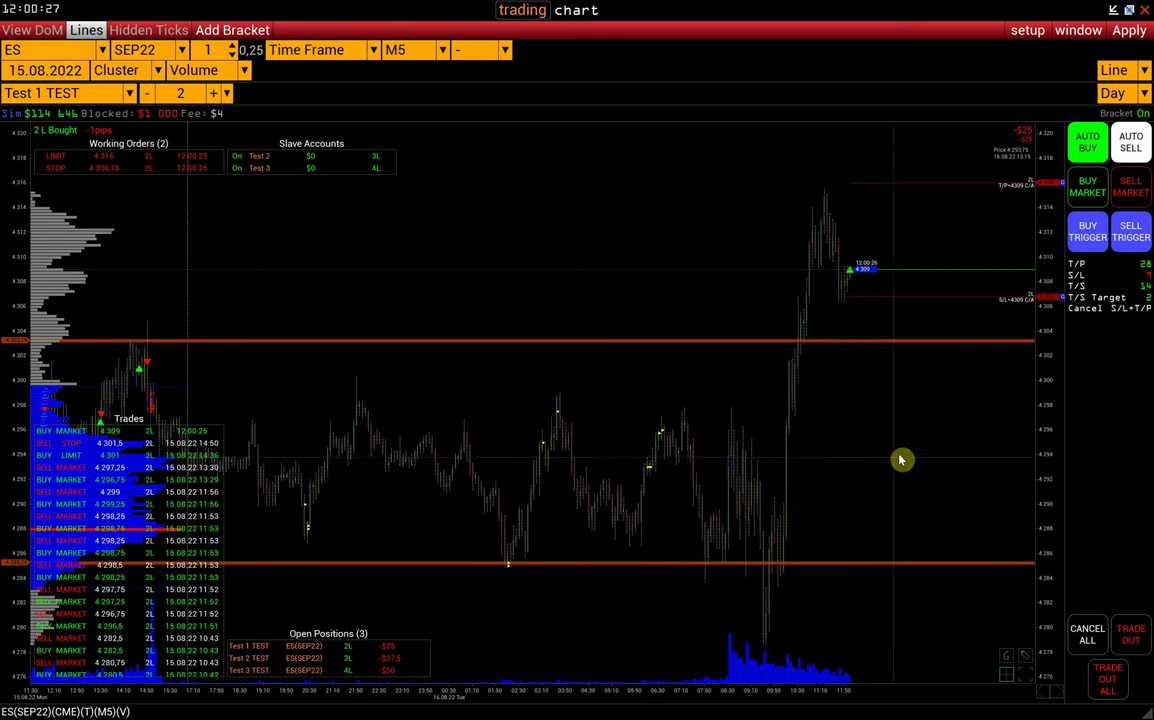
click(1049, 304)
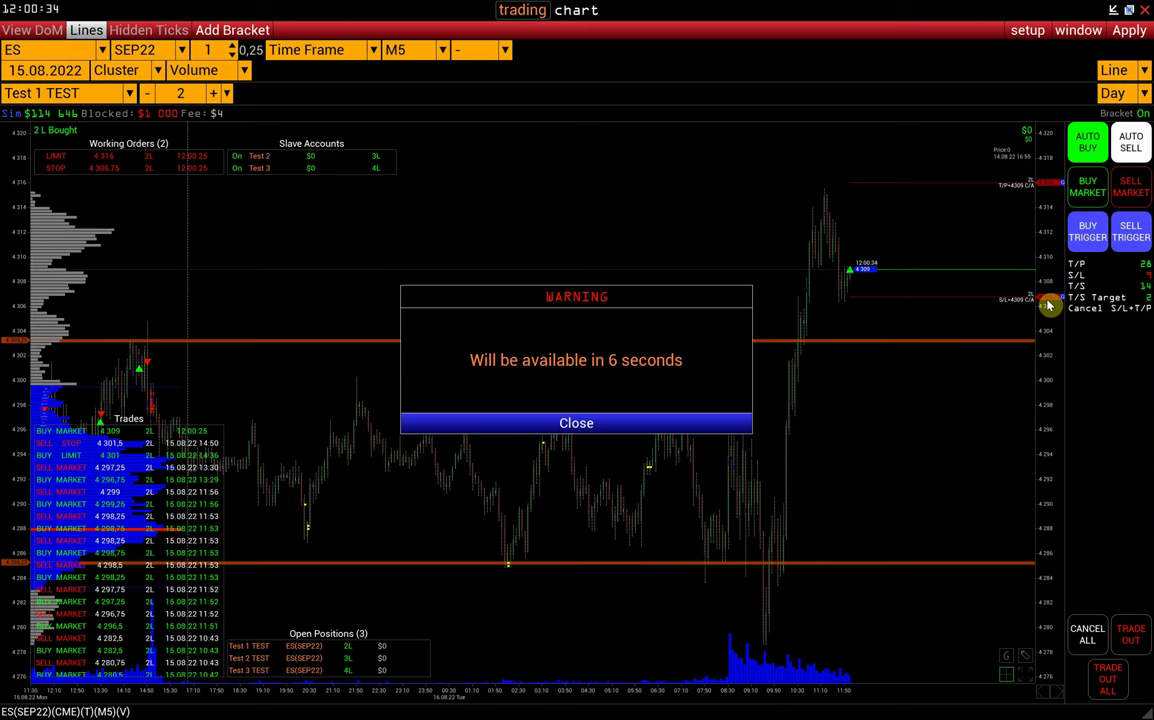
click(548, 425)
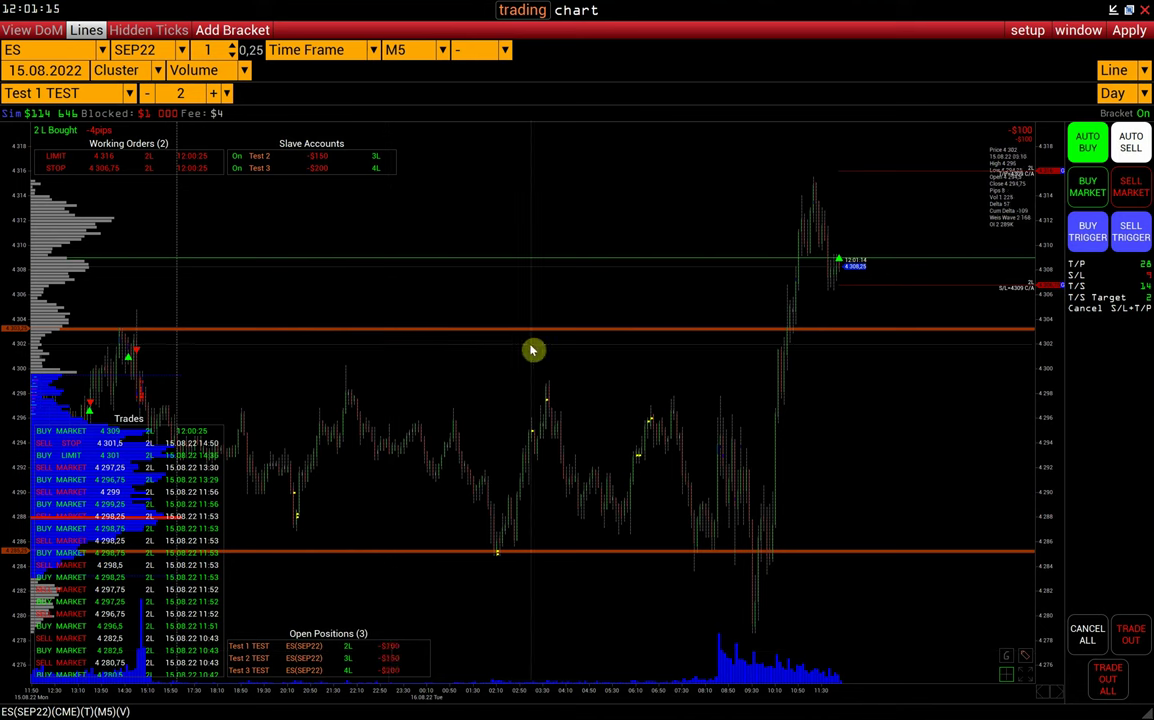
- Cycle the account through Test 2 TEST and Test 1 TEST, ending on Test 3 TEST's 4-lot position
click(273, 160)
click(121, 100)
click(110, 113)
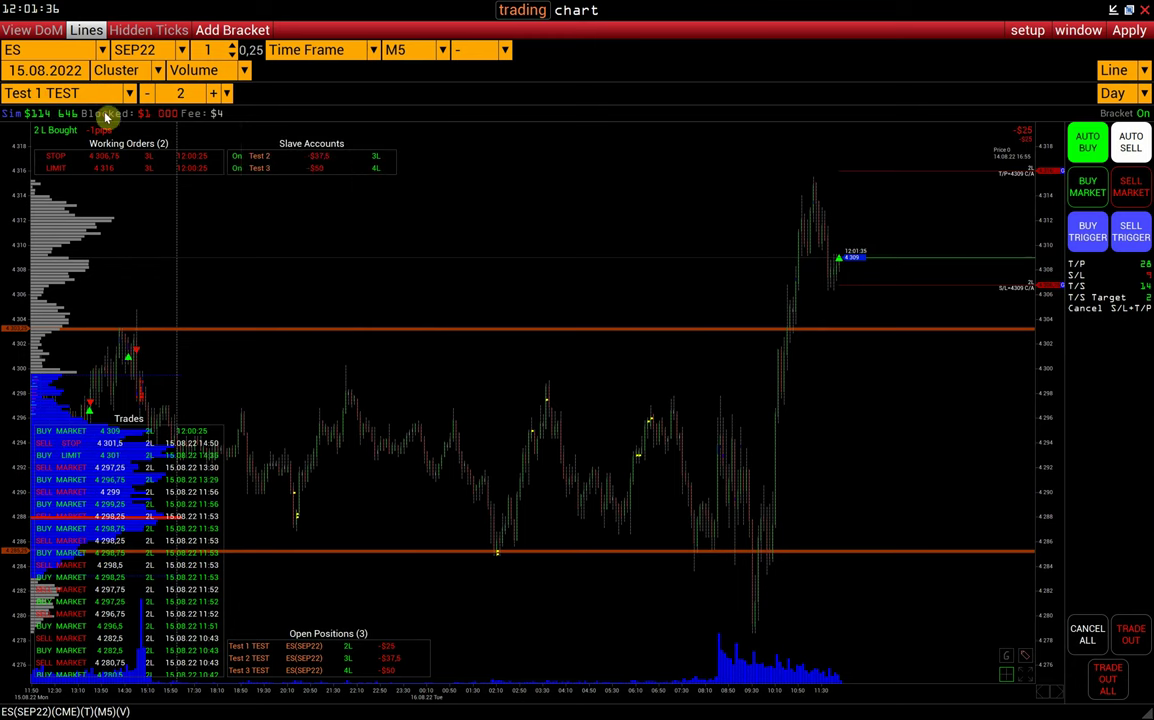
click(263, 170)
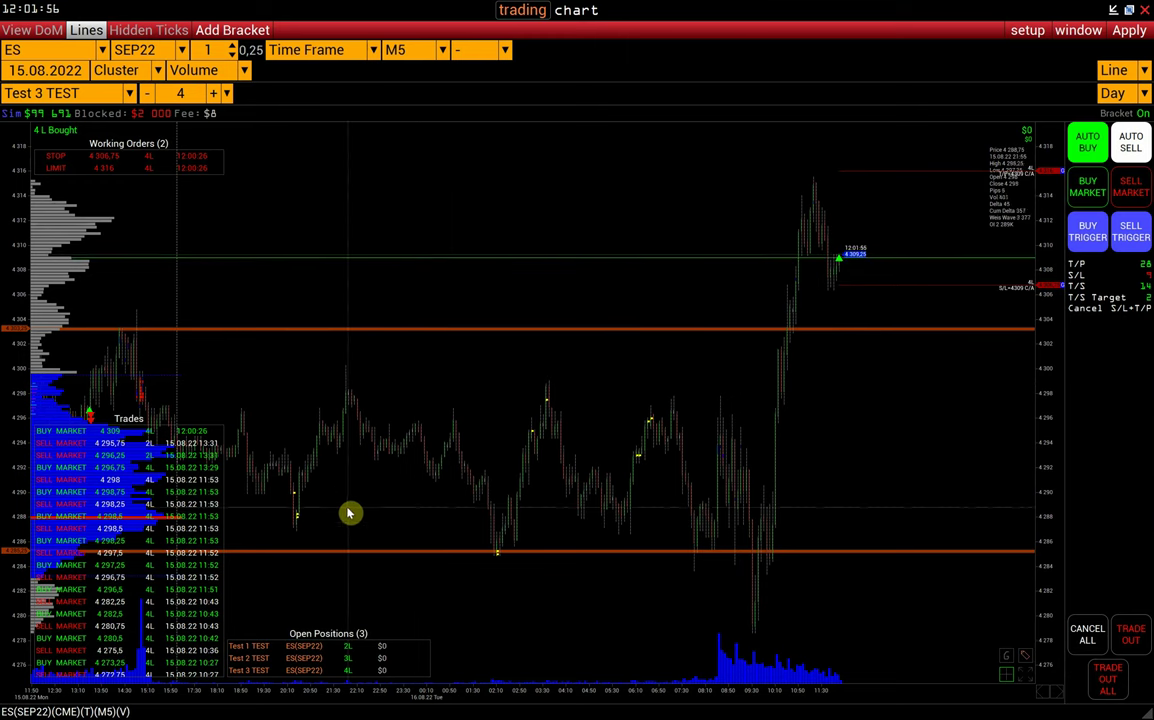
- Switch to Test 1 TEST, briefly to Test 3 TEST, then back to Test 1 TEST
click(296, 648)
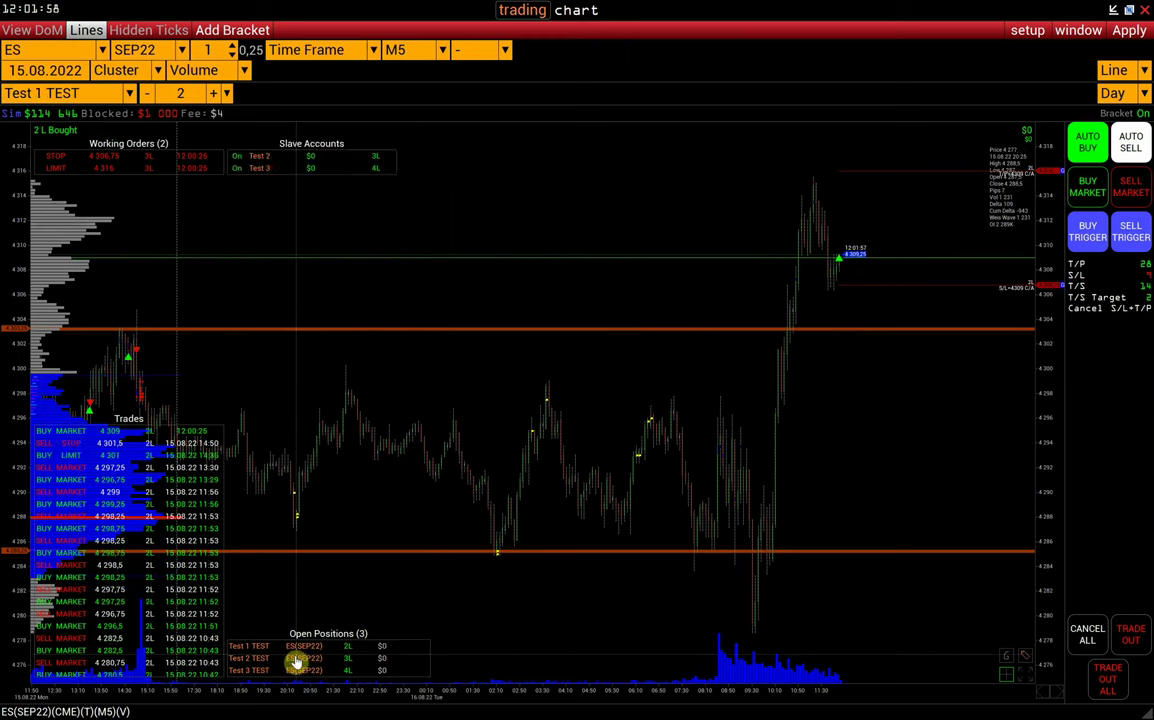
click(287, 662)
click(285, 648)
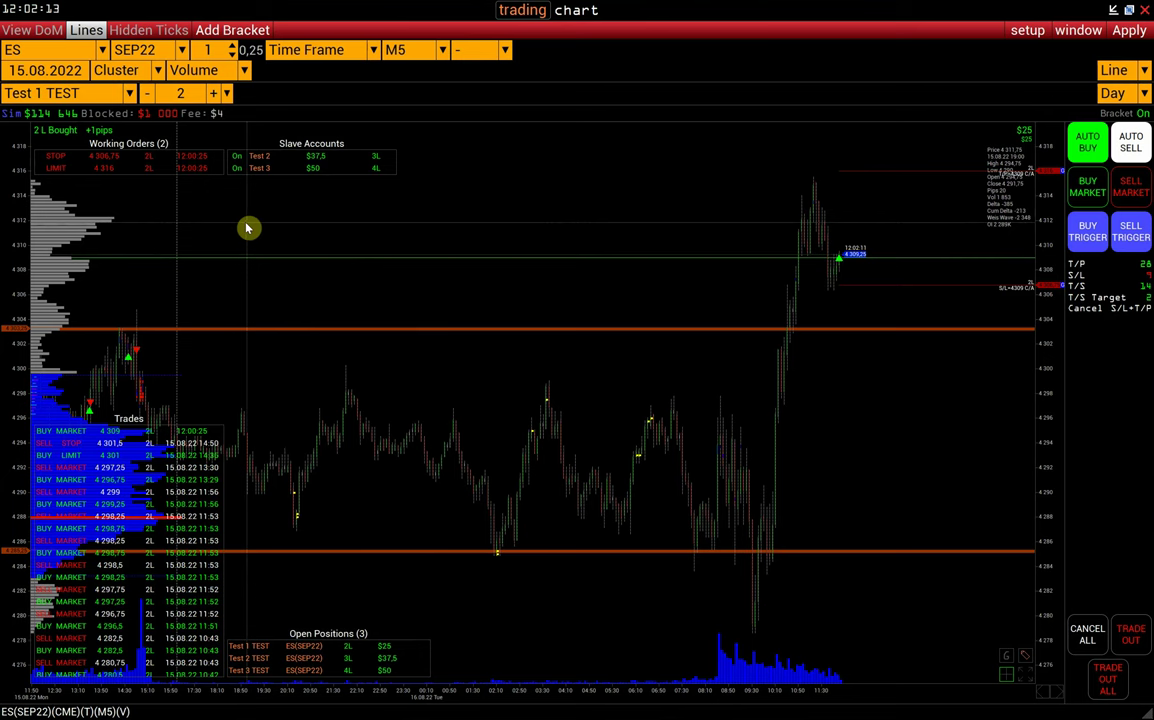
- Turn Test 3's slave copying Off, then trade out all ES positions on Test 1 TEST
click(236, 168)
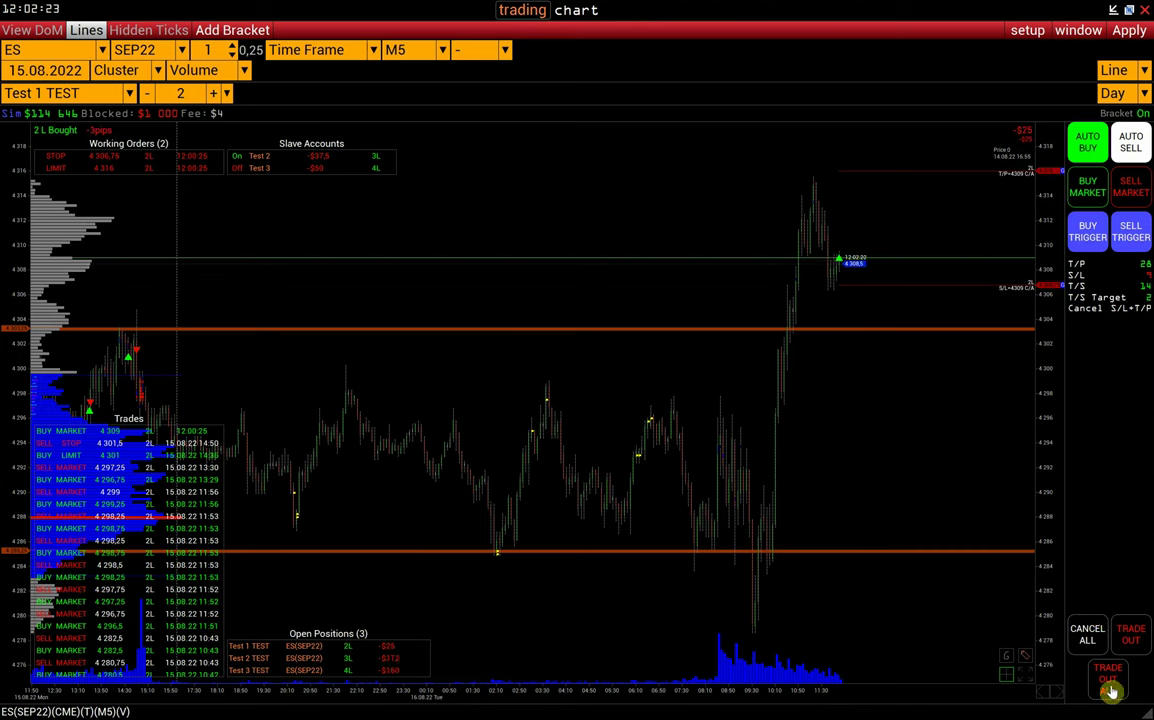
click(1110, 688)
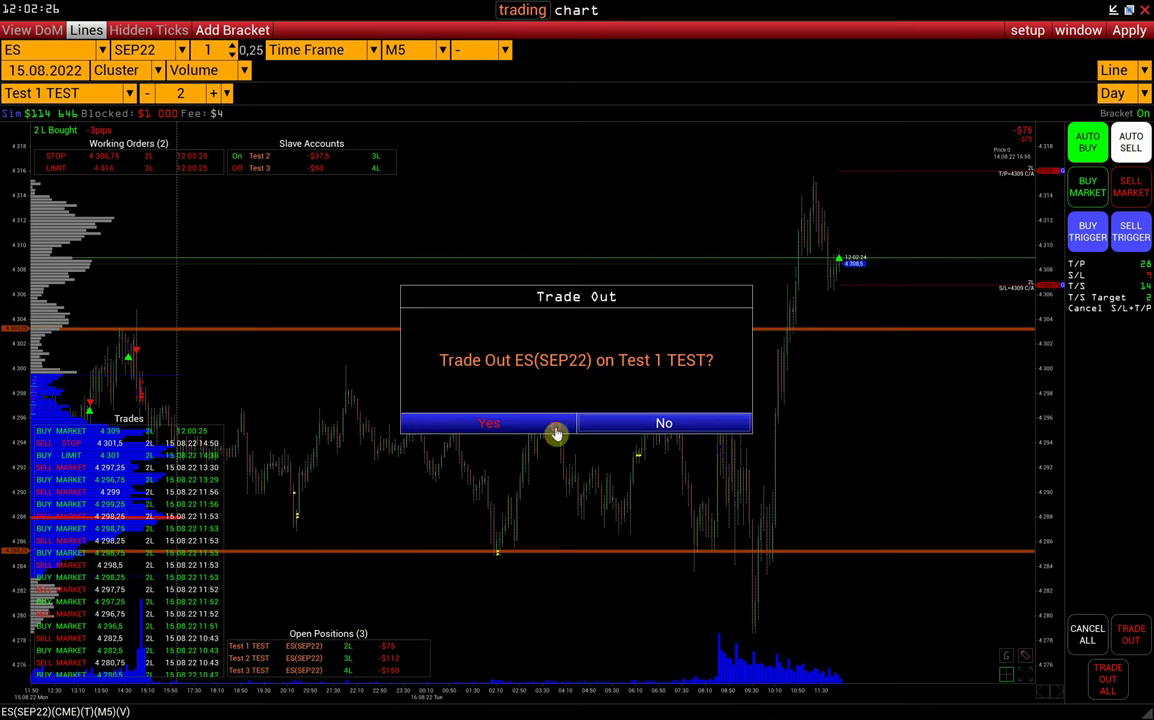
click(550, 425)
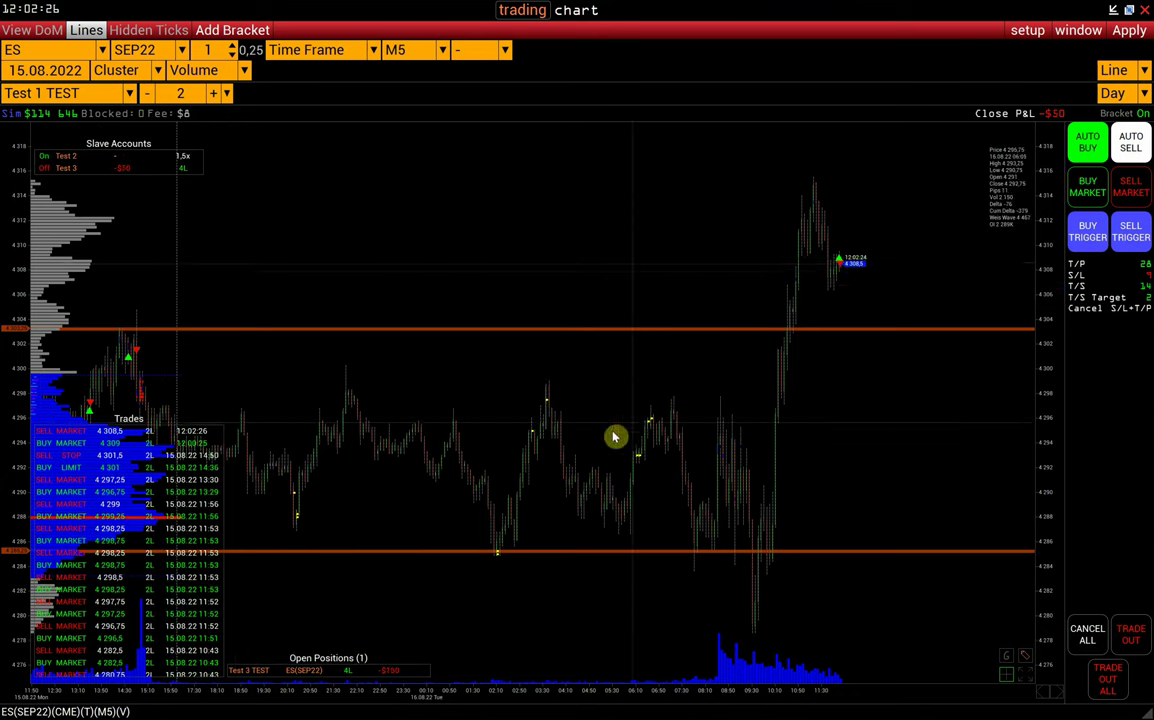
click(70, 166)
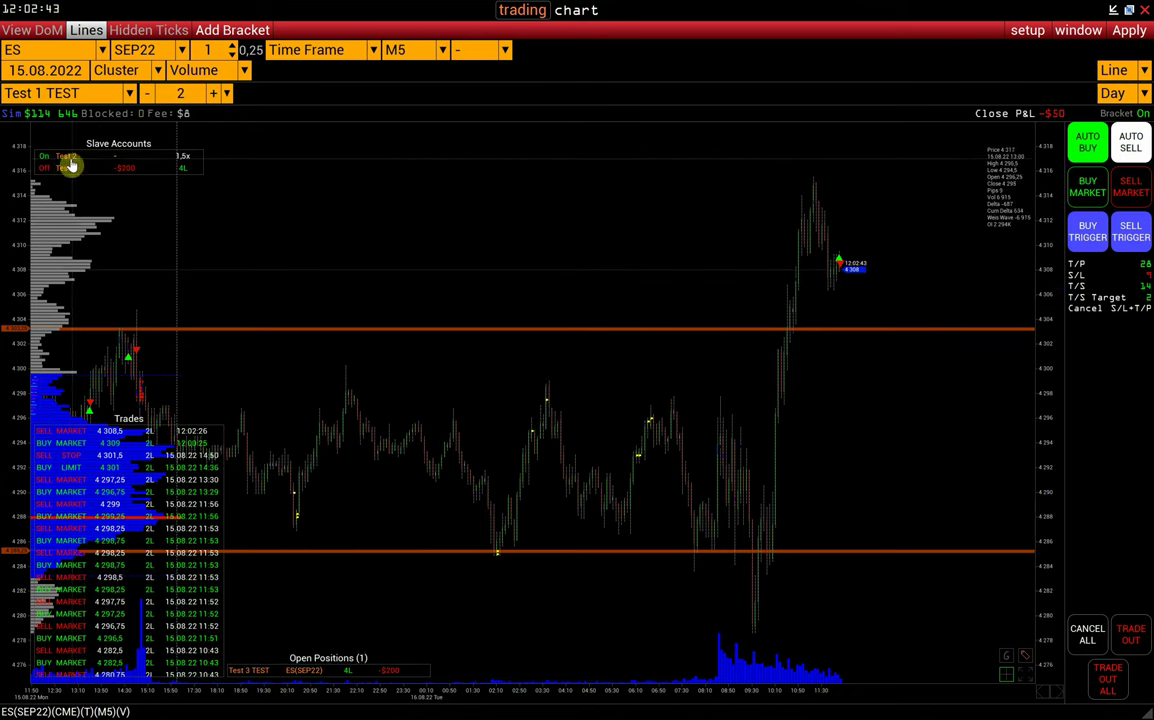